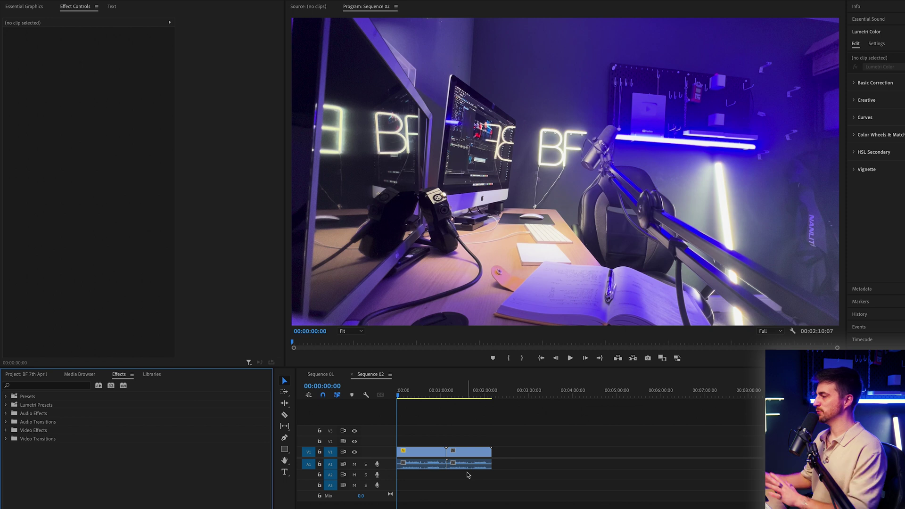
- Scale the second clip, IMG_5981.MOV, to 201 so it fills the frame
{"action": "left_click_drag", "start_coordinate": [450, 397], "coordinate": [427, 397]}
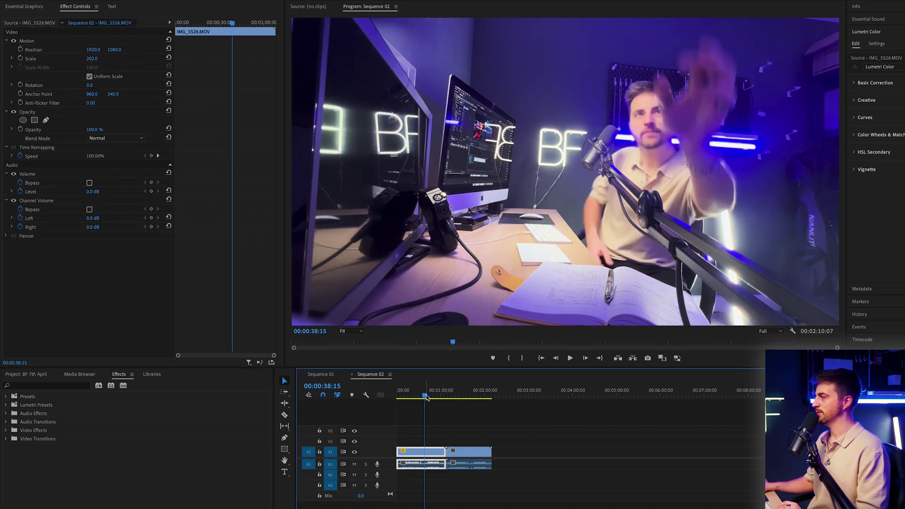
{"action": "left_click", "coordinate": [467, 395]}
{"action": "left_click_drag", "start_coordinate": [97, 61], "coordinate": [122, 61]}
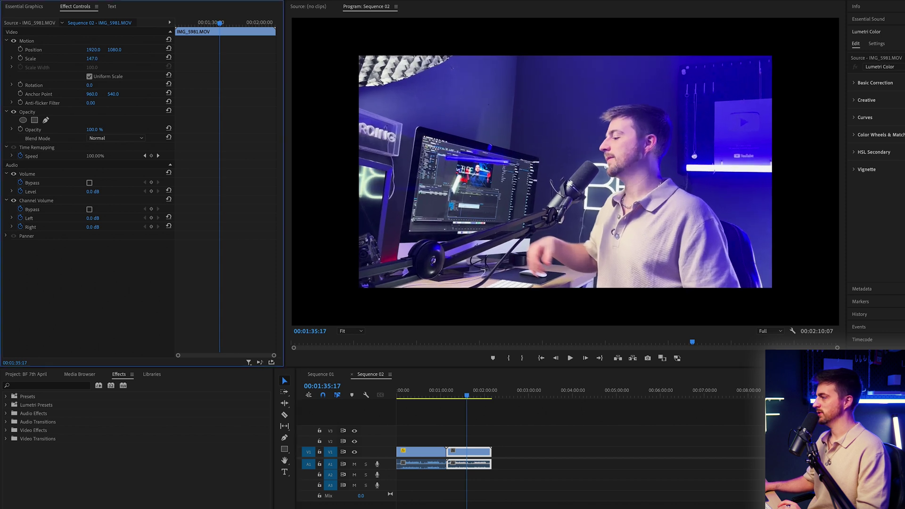
{"action": "left_click", "coordinate": [422, 393]}
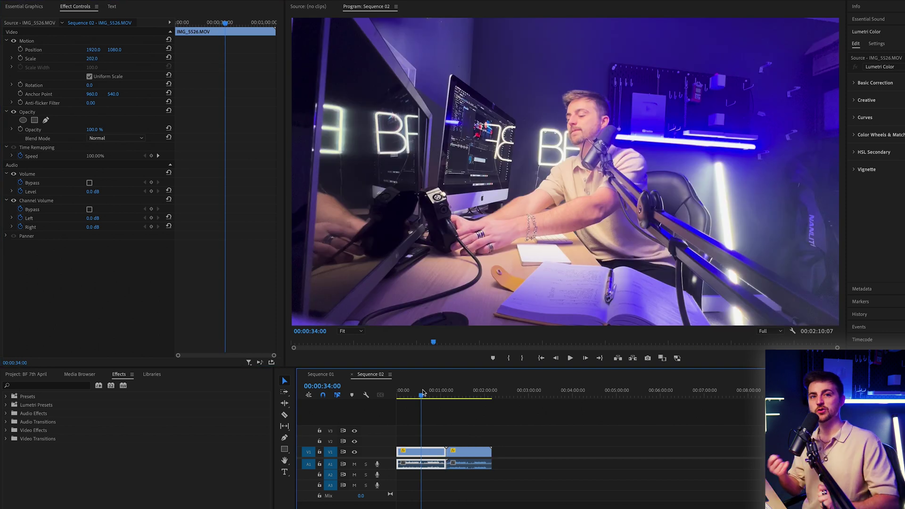
- Move the second clip onto tracks V2 and A2 and stack it directly over the first clip
{"action": "left_click", "coordinate": [470, 456]}
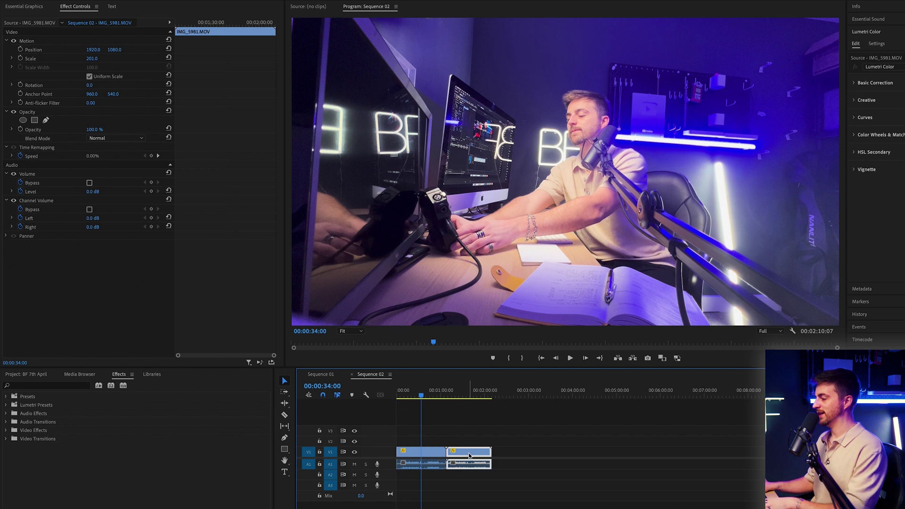
{"action": "left_click_drag", "start_coordinate": [464, 452], "coordinate": [465, 475]}
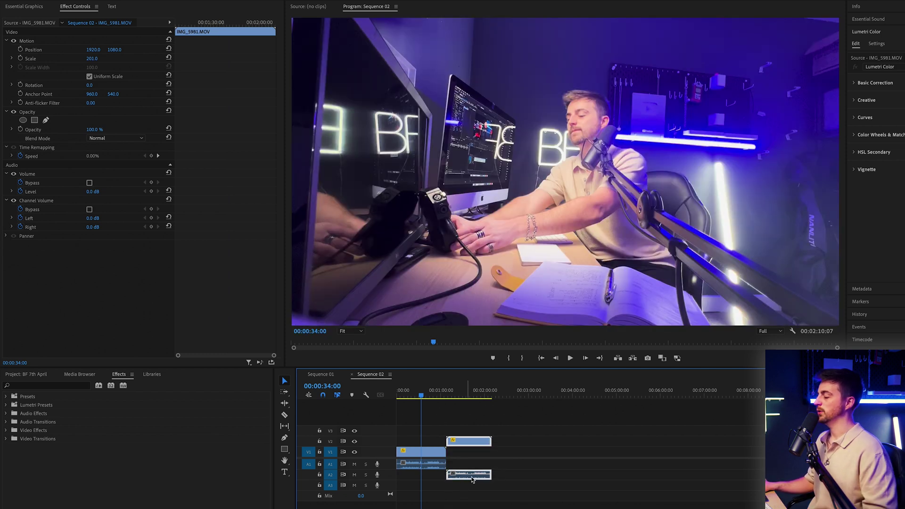
{"action": "left_click_drag", "start_coordinate": [469, 441], "coordinate": [423, 441]}
- Synchronize the two stacked clips by audio using the Mix Down track channel
{"action": "left_click_drag", "start_coordinate": [486, 431], "coordinate": [397, 484]}
{"action": "right_click", "coordinate": [430, 454]}
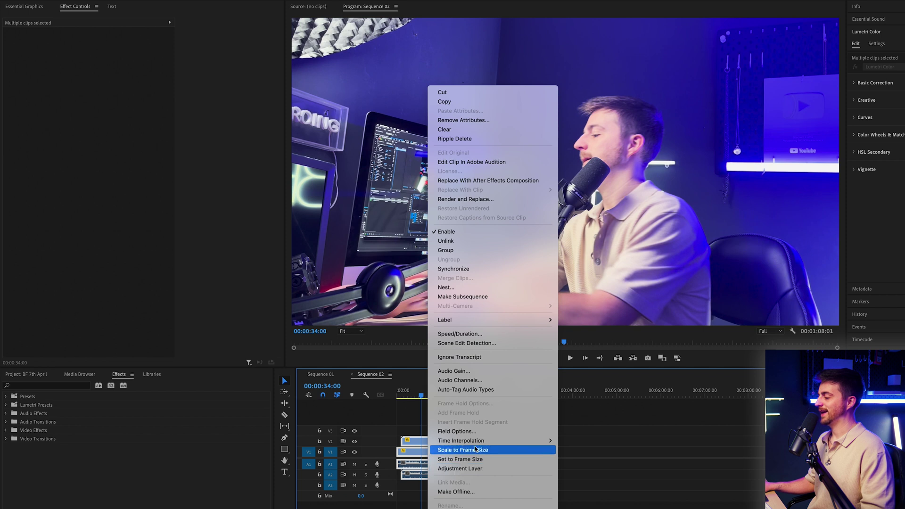
{"action": "left_click", "coordinate": [454, 269]}
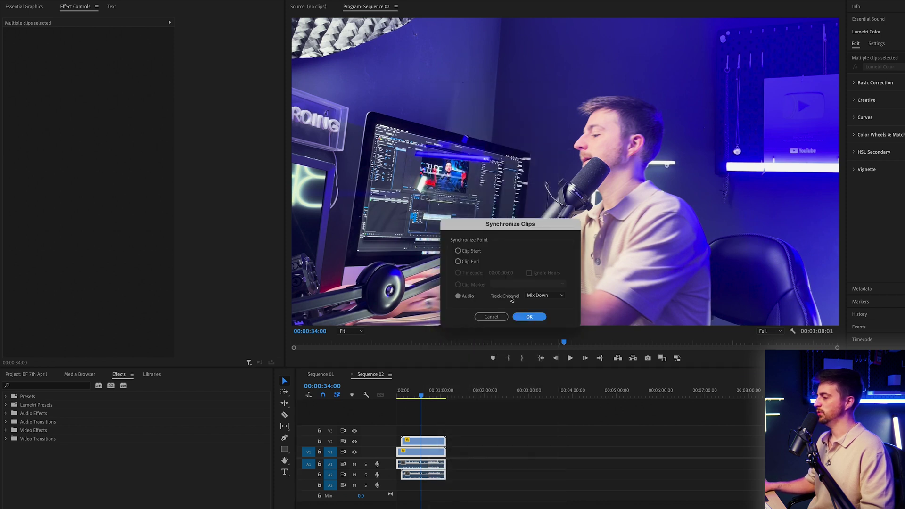
{"action": "left_click", "coordinate": [529, 317]}
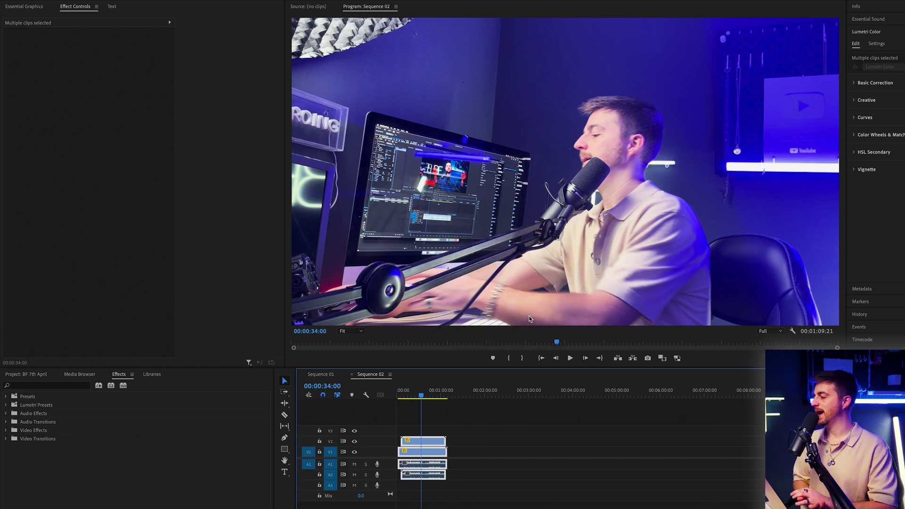
- Compare the two synchronized camera angles at 00:00:18:12 by hiding and showing video track V2
{"action": "left_click", "coordinate": [428, 396]}
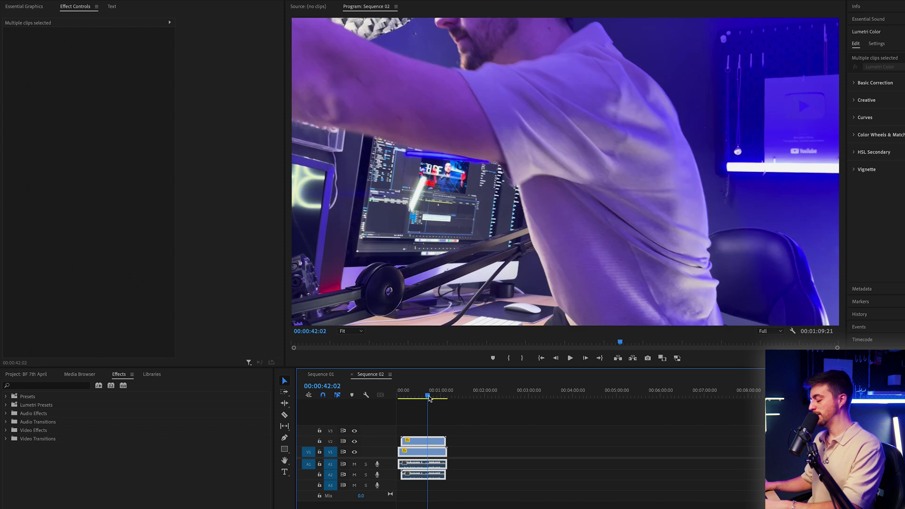
{"action": "key", "text": "backslash"}
{"action": "left_click", "coordinate": [478, 395]}
{"action": "left_click", "coordinate": [506, 426]}
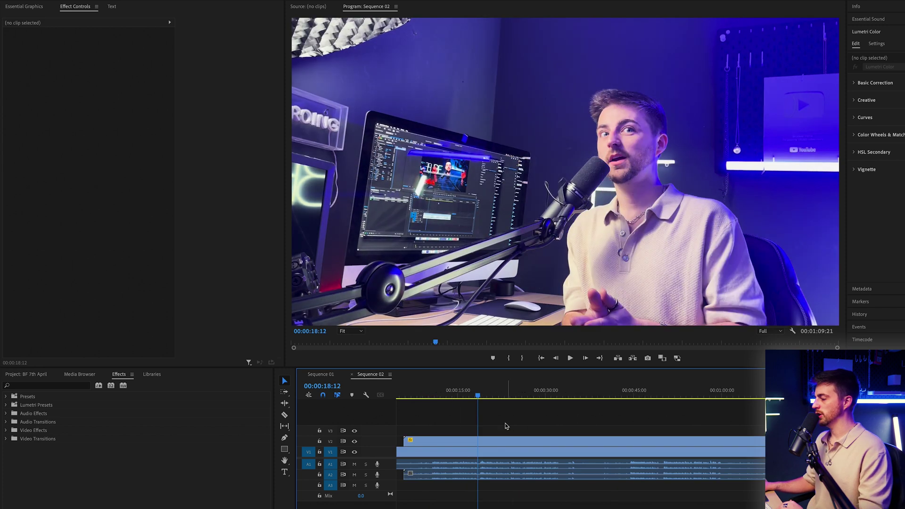
{"action": "left_click", "coordinate": [354, 442]}
{"action": "left_click", "coordinate": [354, 442]}
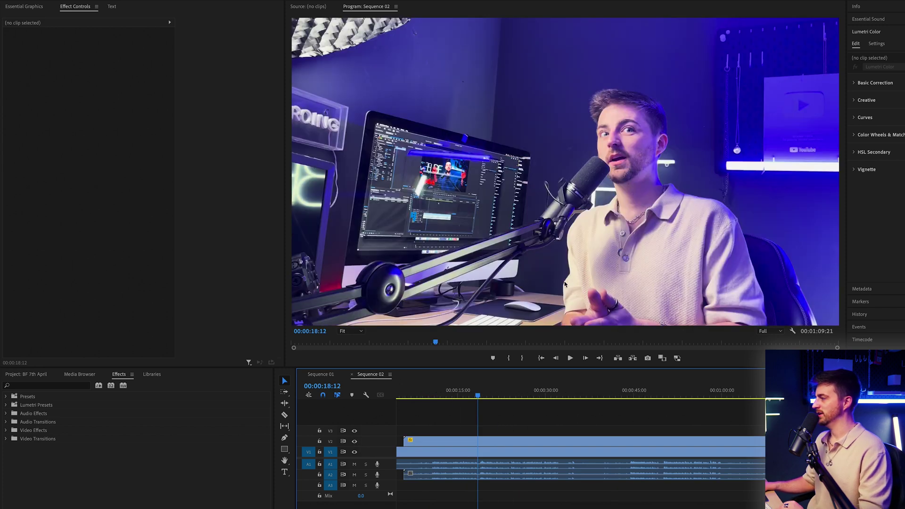
{"action": "left_click", "coordinate": [354, 441]}
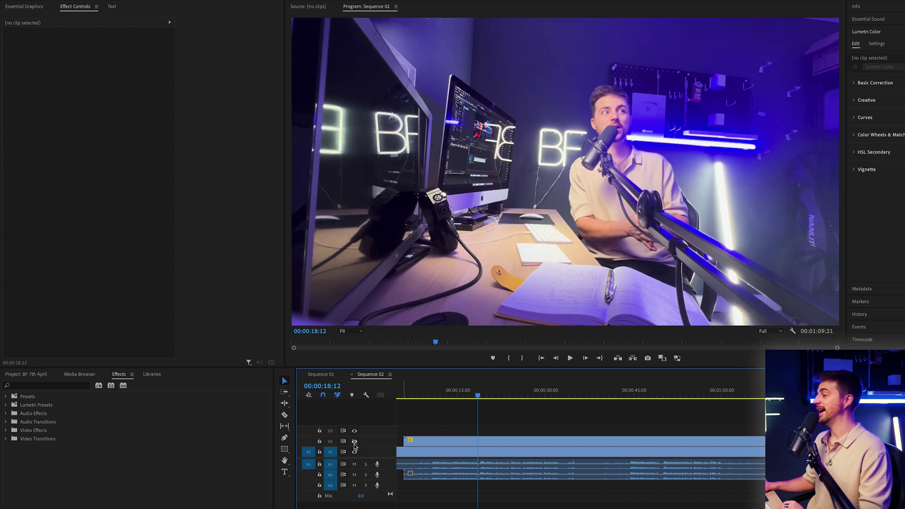
{"action": "left_click", "coordinate": [354, 442]}
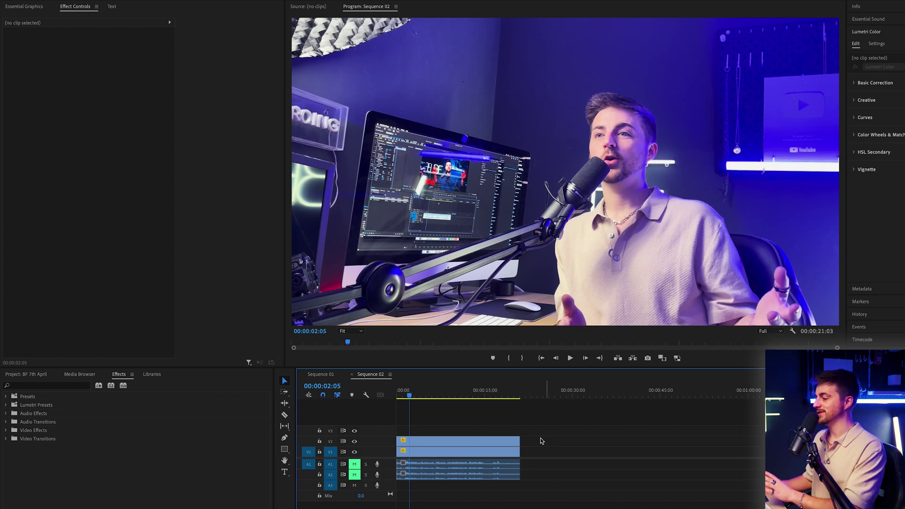
- Nest the two synchronized clips into a sequence named MC
{"action": "left_click_drag", "start_coordinate": [542, 437], "coordinate": [368, 496]}
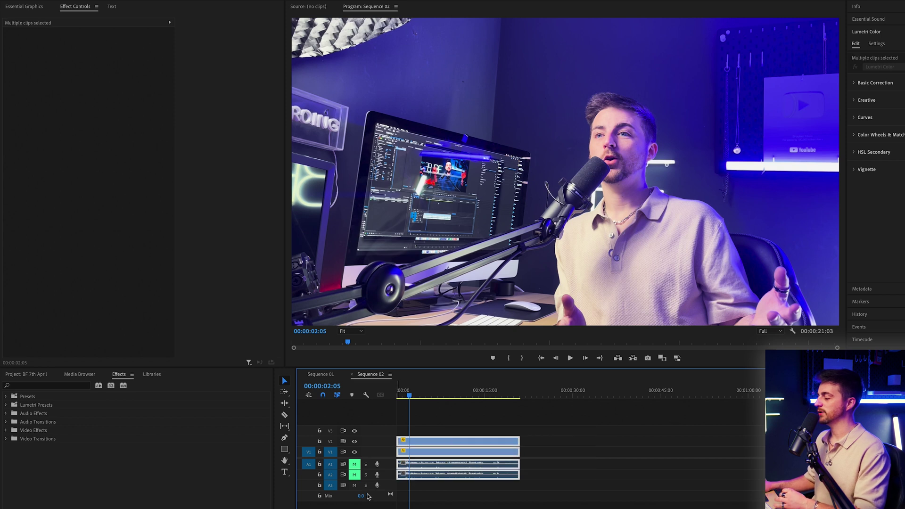
{"action": "right_click", "coordinate": [451, 454]}
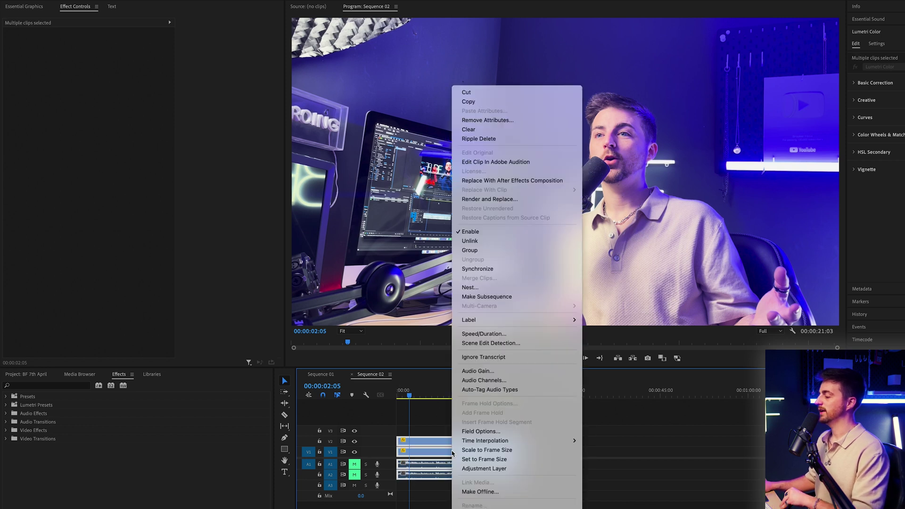
{"action": "left_click", "coordinate": [482, 287]}
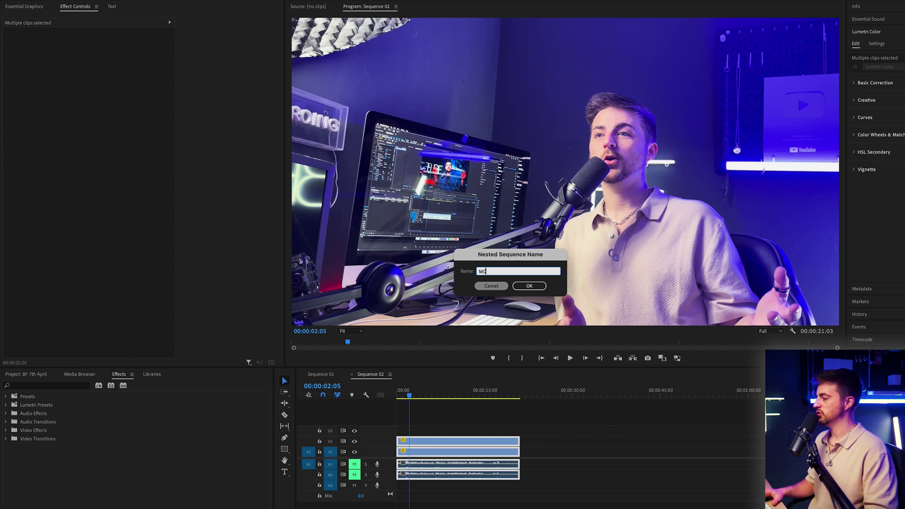
{"action": "key", "text": "Return"}
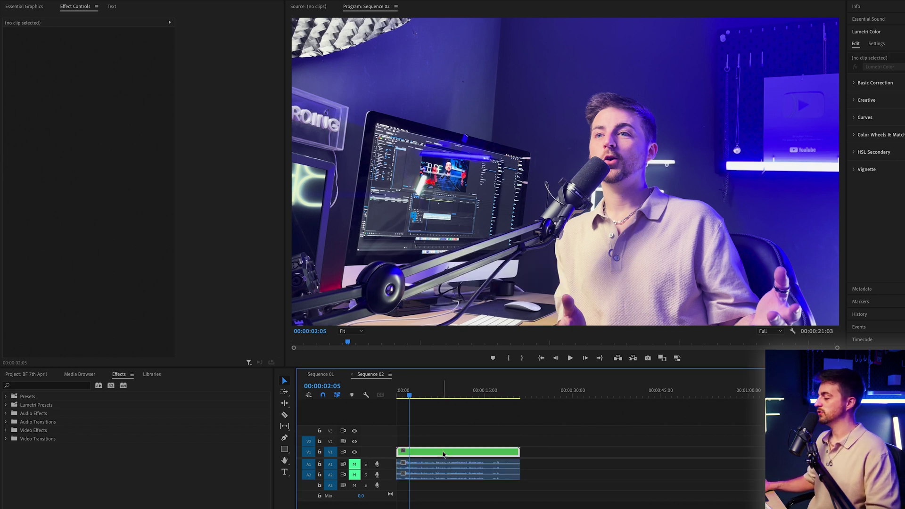
- Enable multi-camera on the nested MC clip and set the program monitor to Multi-Camera view
{"action": "left_click", "coordinate": [443, 454]}
{"action": "right_click", "coordinate": [443, 454]}
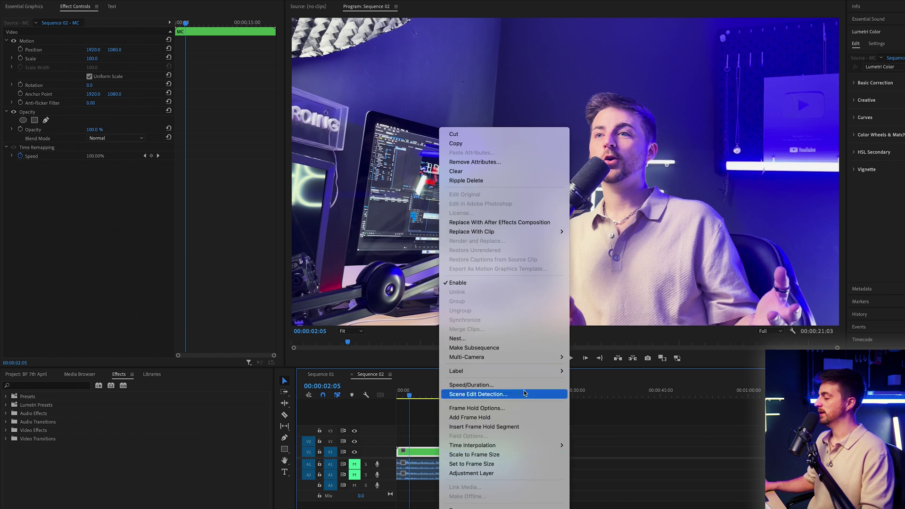
{"action": "mouse_move", "coordinate": [534, 361]}
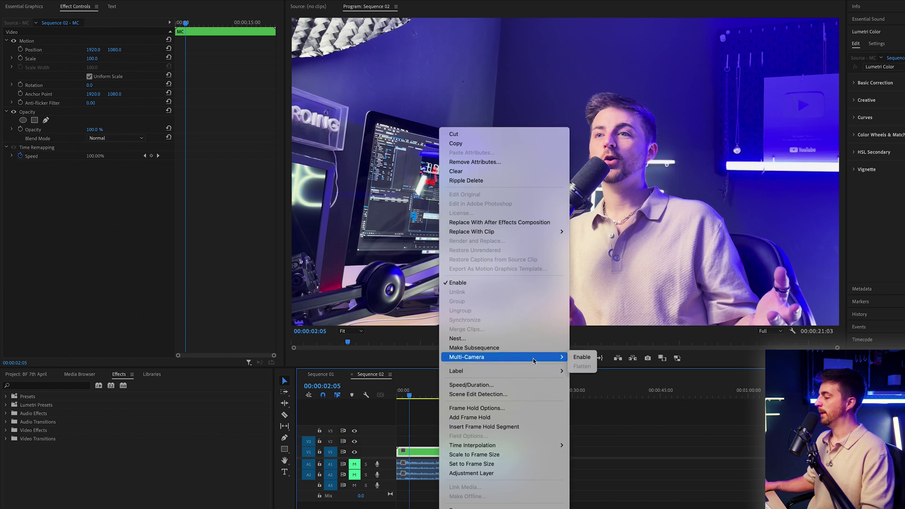
{"action": "left_click", "coordinate": [584, 358]}
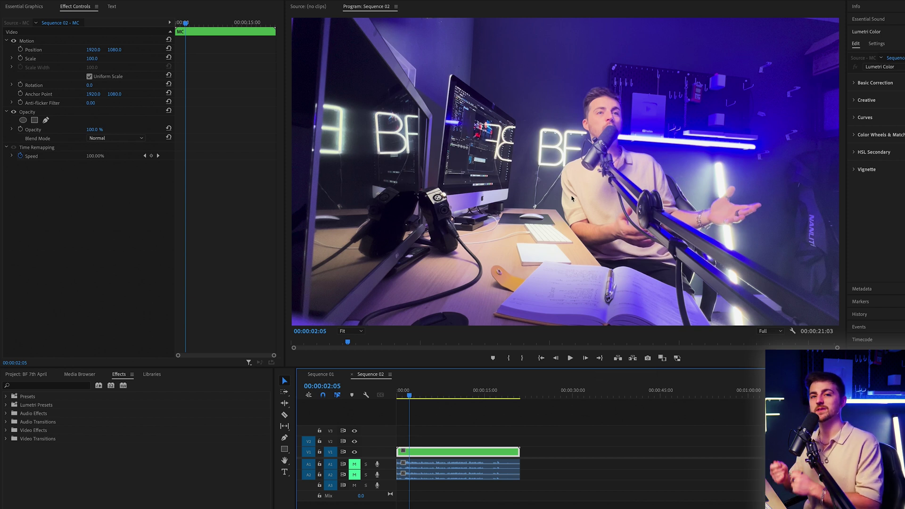
{"action": "left_click", "coordinate": [792, 331]}
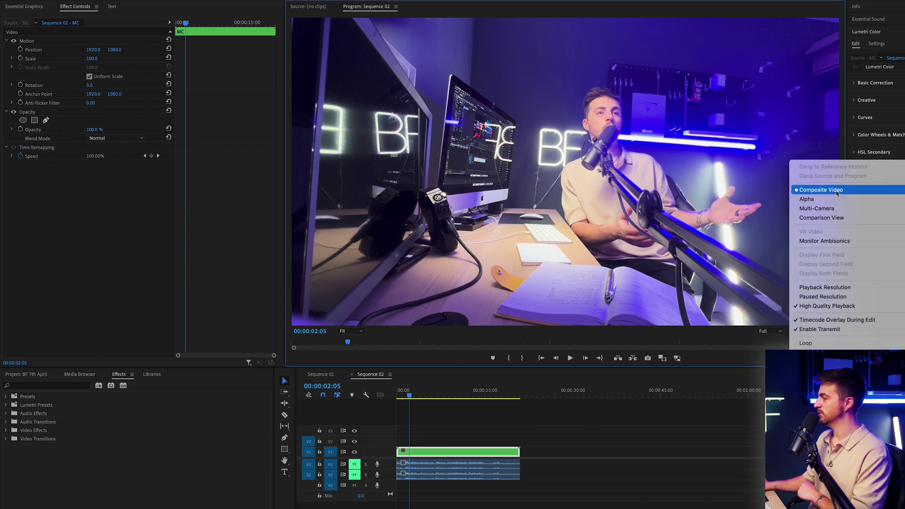
{"action": "left_click", "coordinate": [817, 209]}
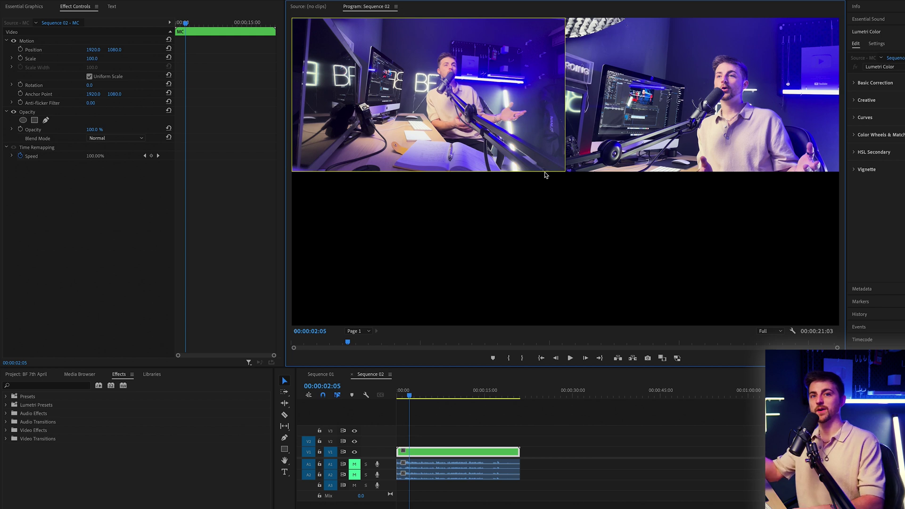
- Switch the nested clip to camera 2 and set the program monitor back to Composite Video
{"action": "key", "text": "2"}
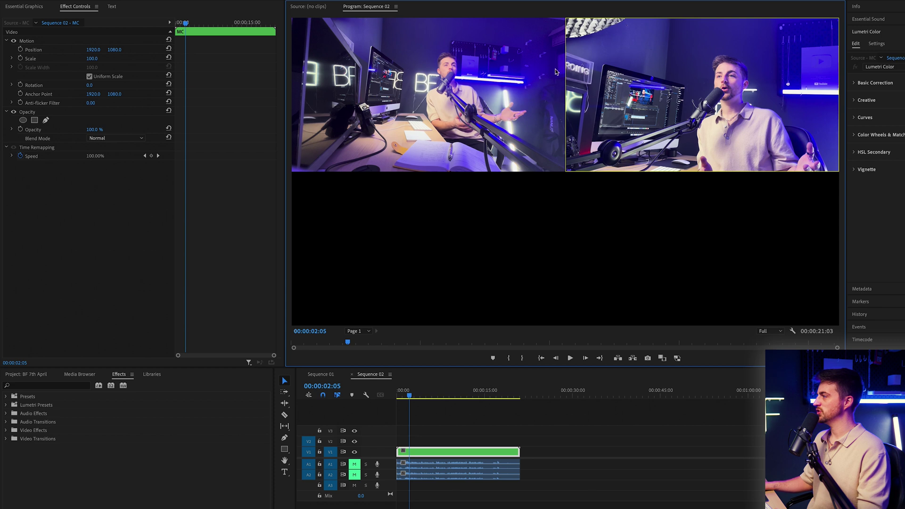
{"action": "right_click", "coordinate": [784, 310]}
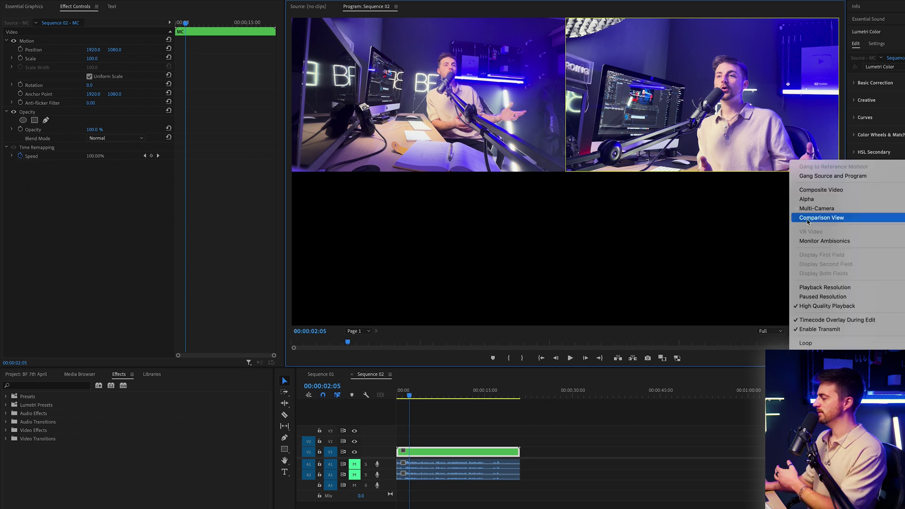
{"action": "left_click", "coordinate": [821, 194]}
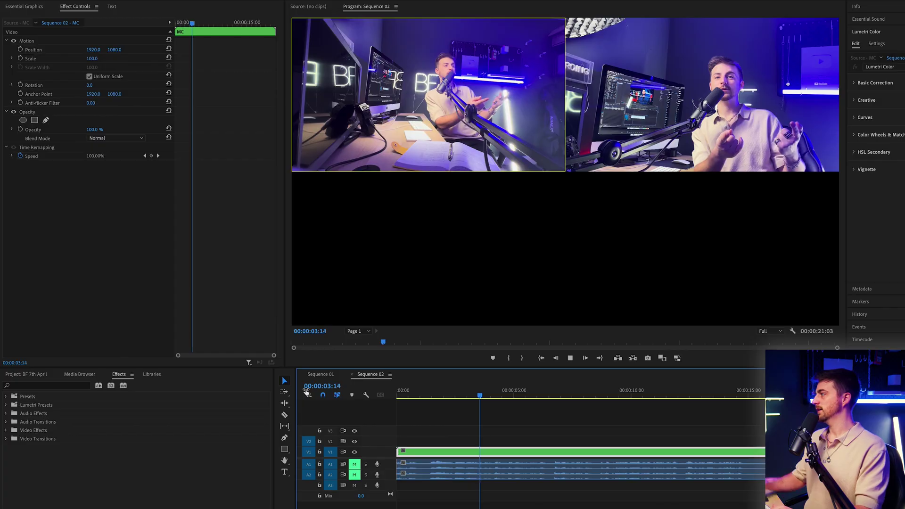
- Record camera switches between angles 1 and 2 during multi-camera playback, stopping at 00:00:16:07
{"action": "key", "text": "1"}
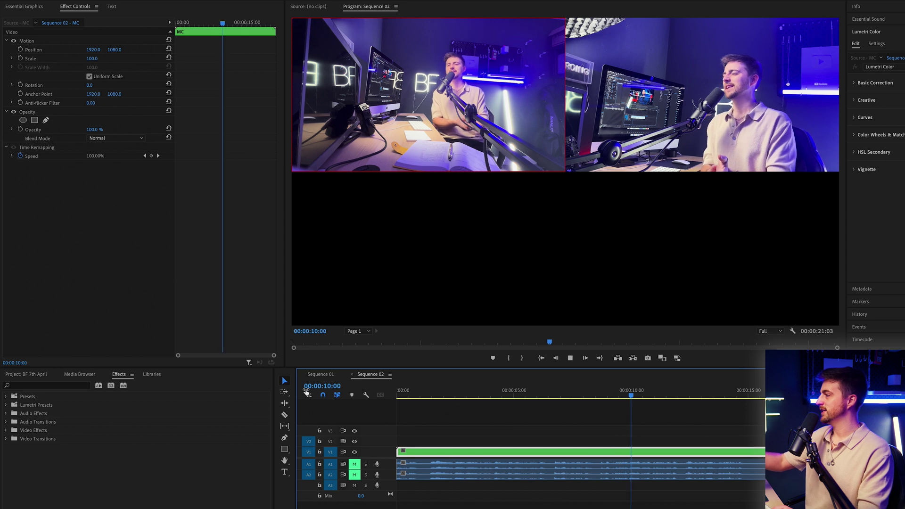
{"action": "key", "text": "2"}
{"action": "key", "text": "1"}
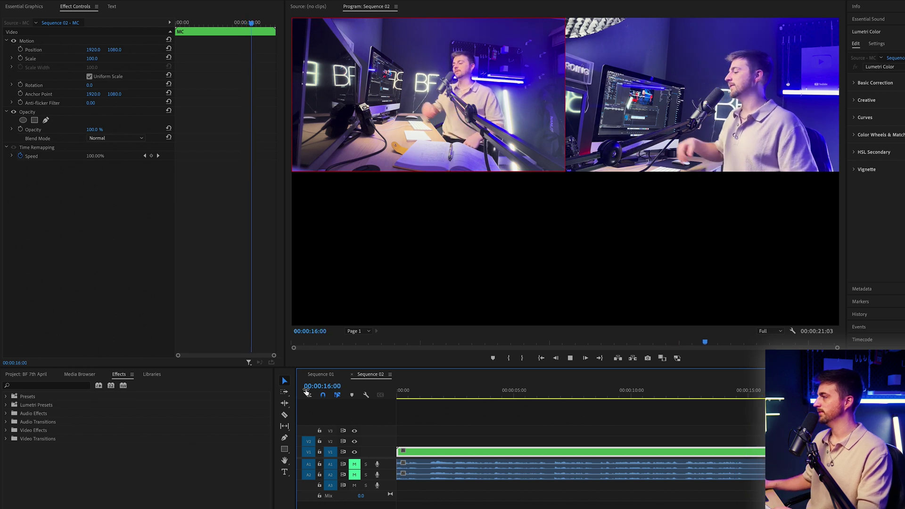
{"action": "key", "text": "space"}
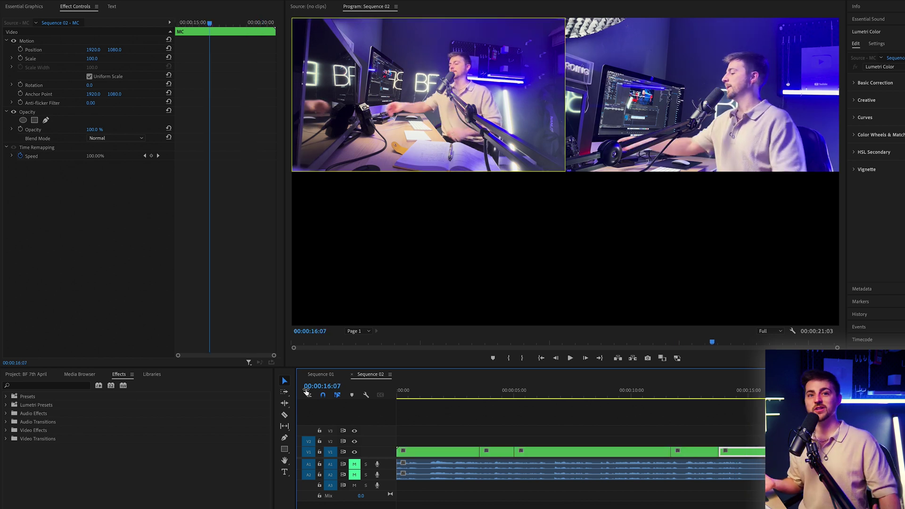
- Try camera 1 on the second segment at 00:00:04:02 and switch it back to camera 2
{"action": "left_click_drag", "start_coordinate": [730, 396], "coordinate": [487, 405]}
{"action": "key", "text": "equal"}
{"action": "key", "text": "equal"}
{"action": "key", "text": "equal"}
{"action": "left_click_drag", "start_coordinate": [552, 394], "coordinate": [662, 392]}
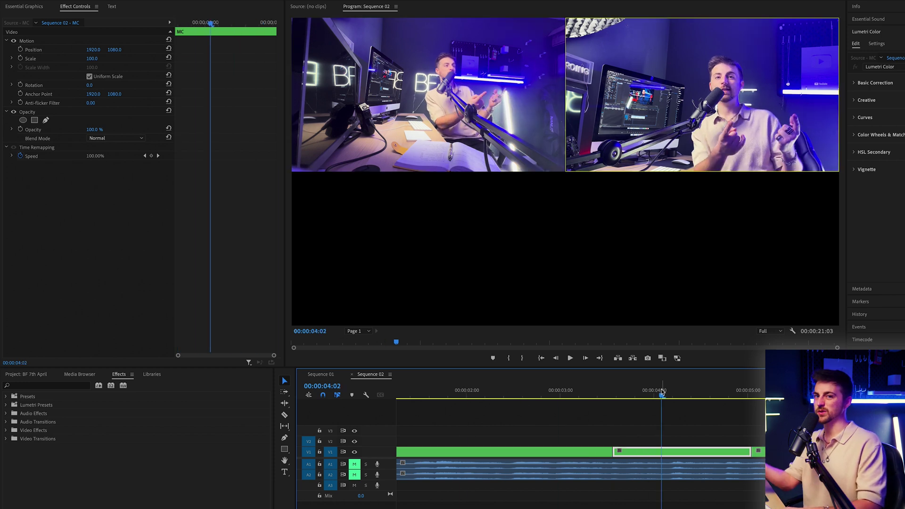
{"action": "key", "text": "1"}
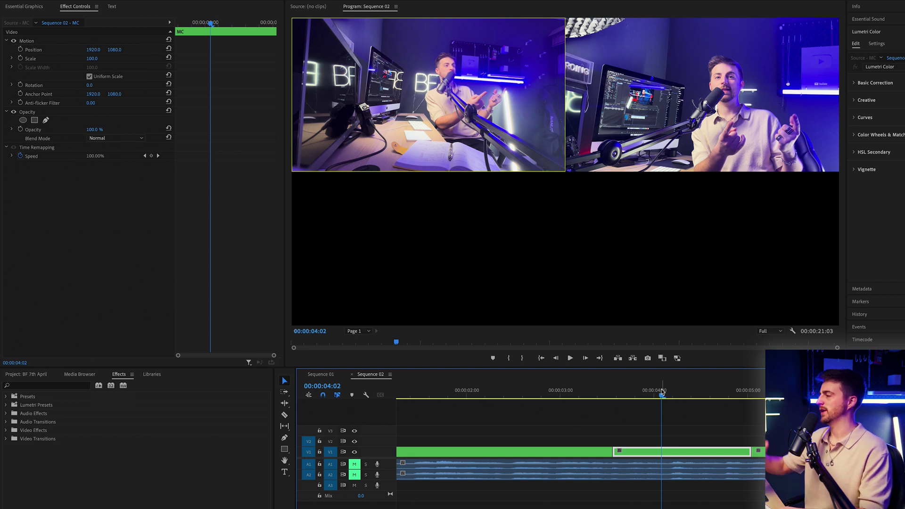
{"action": "key", "text": "2"}
- Roll the first camera cut back to 00:00:02:17 and play through the new transition
{"action": "left_click_drag", "start_coordinate": [601, 394], "coordinate": [533, 391]}
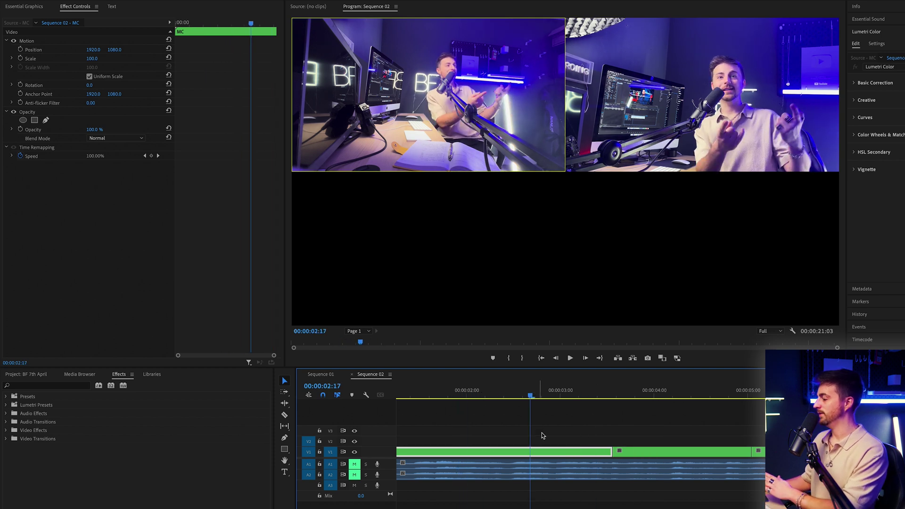
{"action": "left_click_drag", "start_coordinate": [614, 451], "coordinate": [530, 452]}
{"action": "left_click_drag", "start_coordinate": [608, 451], "coordinate": [530, 452]}
{"action": "left_click", "coordinate": [465, 394]}
{"action": "key", "text": "space"}
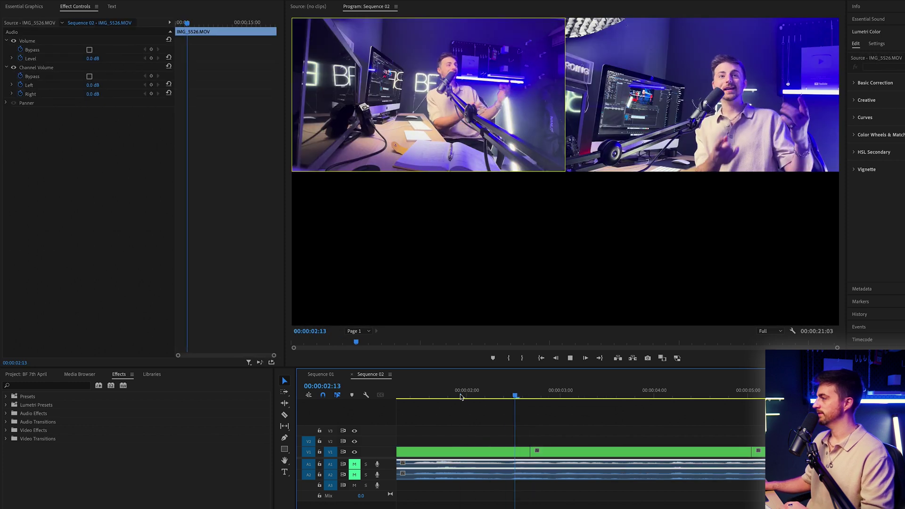
{"action": "key", "text": "space"}
- Return the program monitor to Composite Video and open the nested MC sequence in the timeline
{"action": "left_click", "coordinate": [792, 331]}
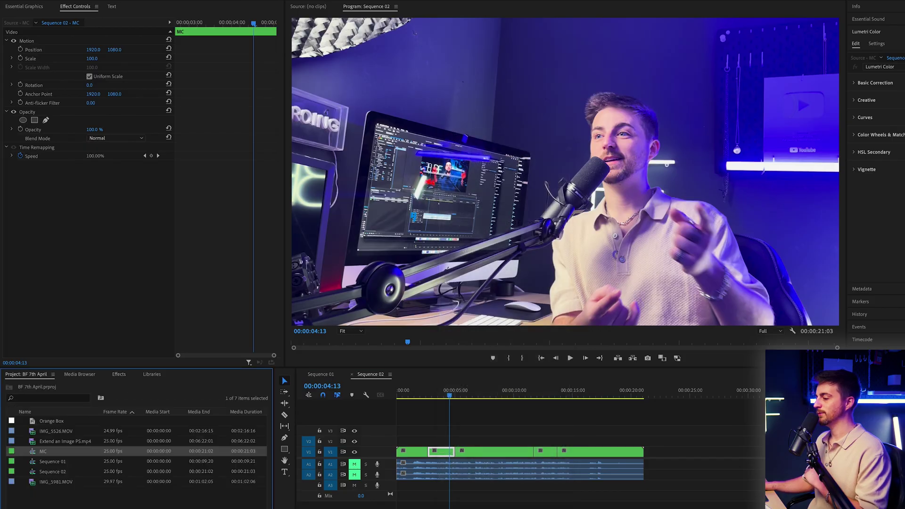
{"action": "double_click", "coordinate": [31, 454]}
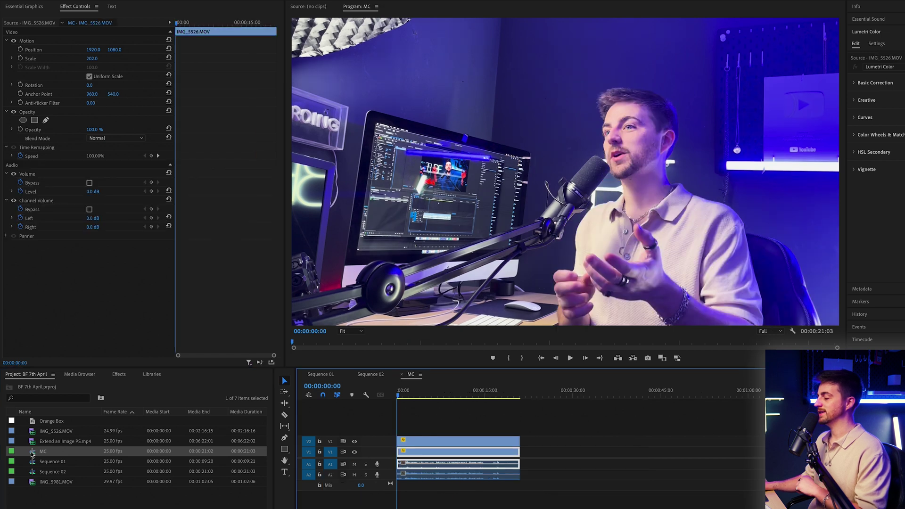
{"action": "key", "text": "="}
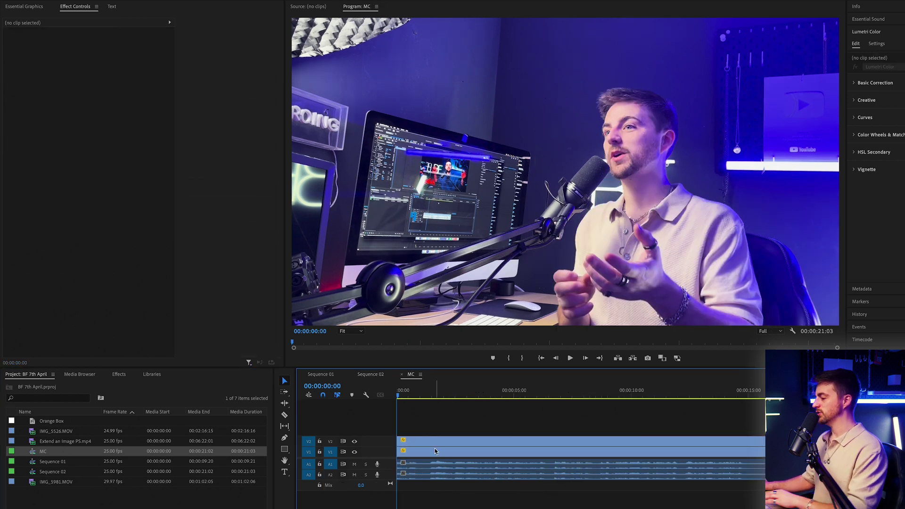
- Label the V1 clip IMG_5526.MOV Yellow and the V2 clip IMG_5981.MOV Forest
{"action": "left_click", "coordinate": [435, 450]}
{"action": "right_click", "coordinate": [433, 455]}
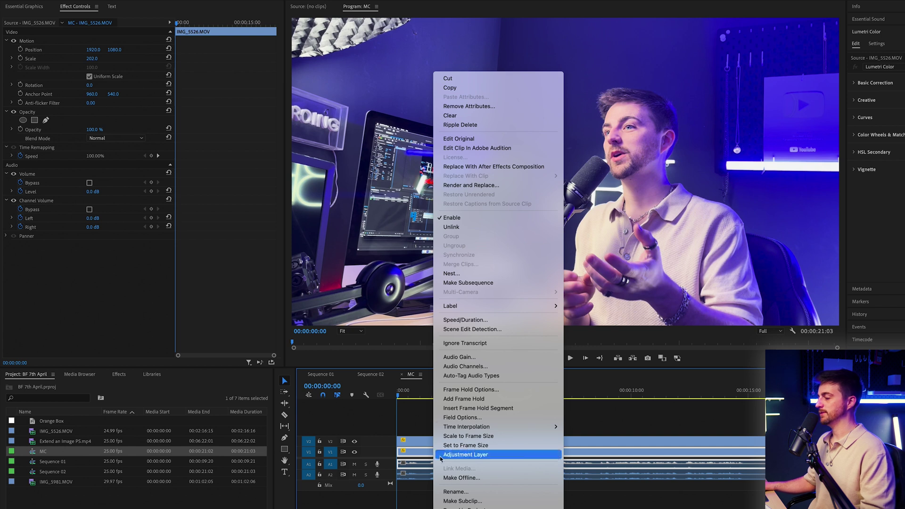
{"action": "left_click", "coordinate": [582, 461]}
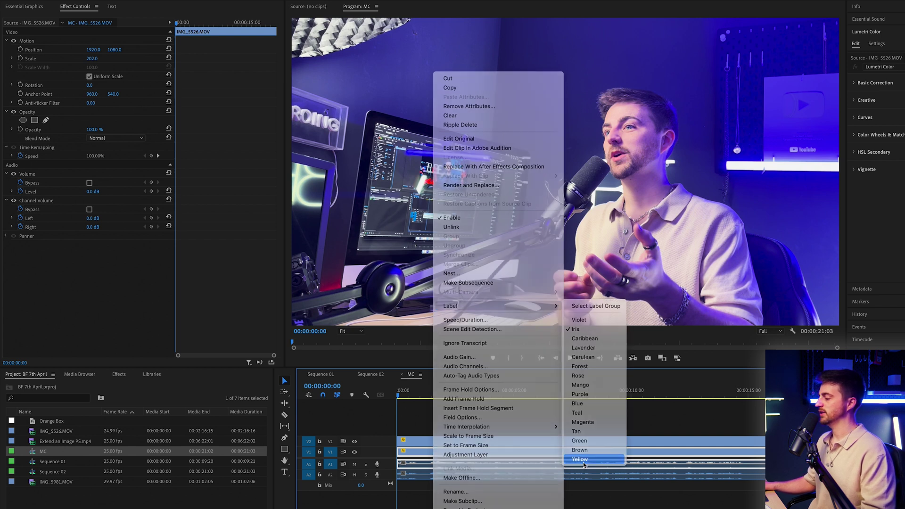
{"action": "left_click", "coordinate": [426, 443]}
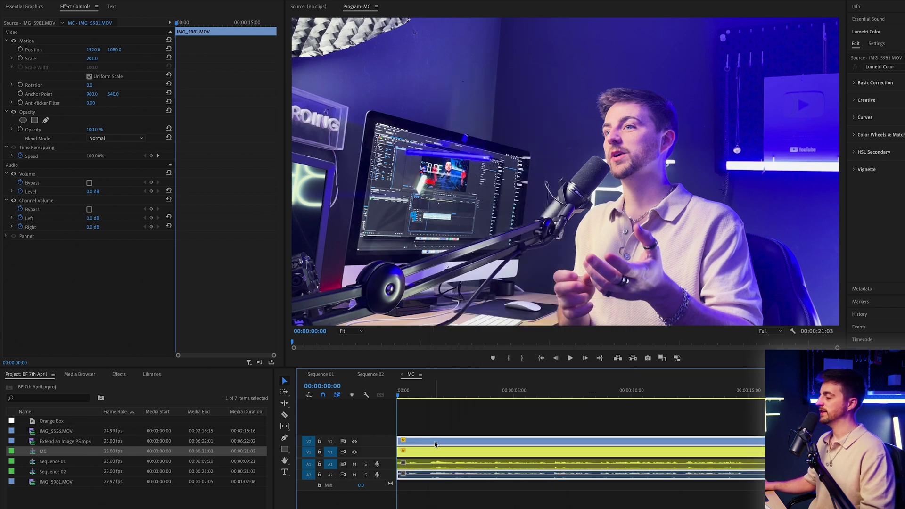
{"action": "right_click", "coordinate": [435, 444]}
{"action": "mouse_move", "coordinate": [531, 312]}
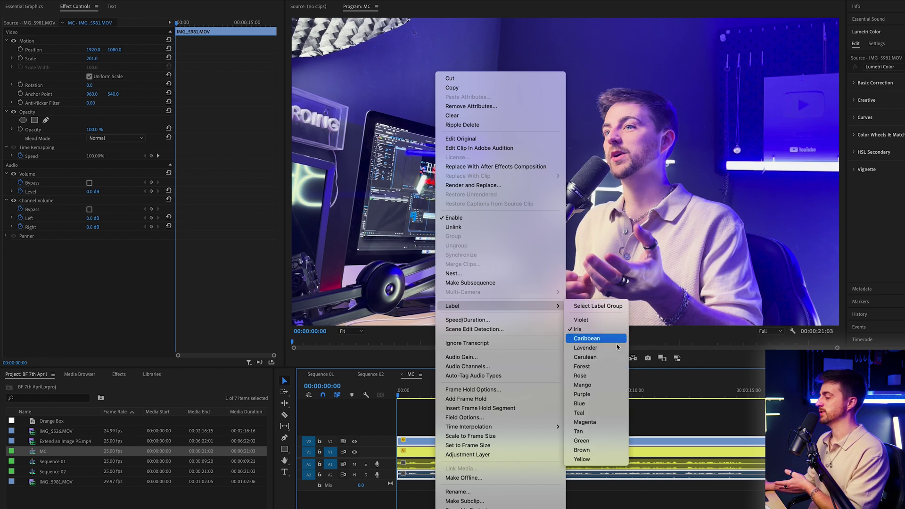
{"action": "left_click", "coordinate": [602, 368]}
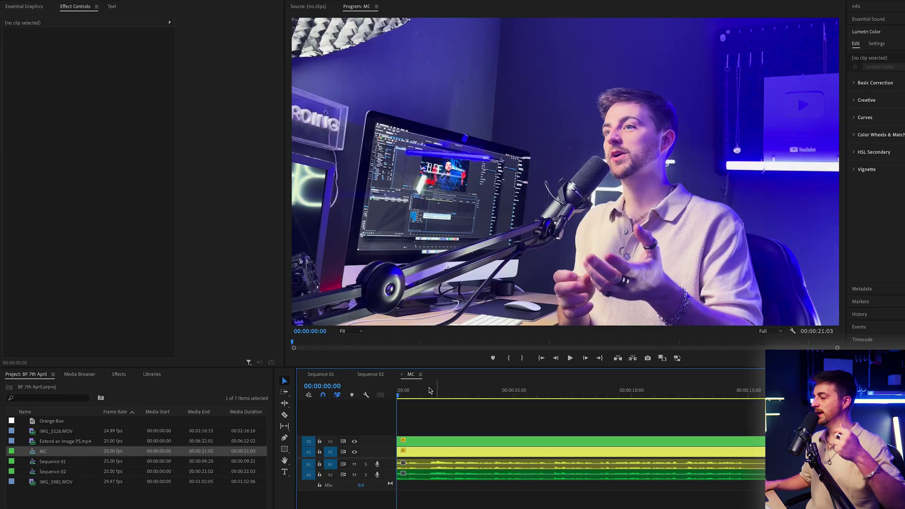
- Return to Sequence 02 and flatten all of its multi-camera segments
{"action": "key", "text": "d"}
{"action": "left_click", "coordinate": [388, 374]}
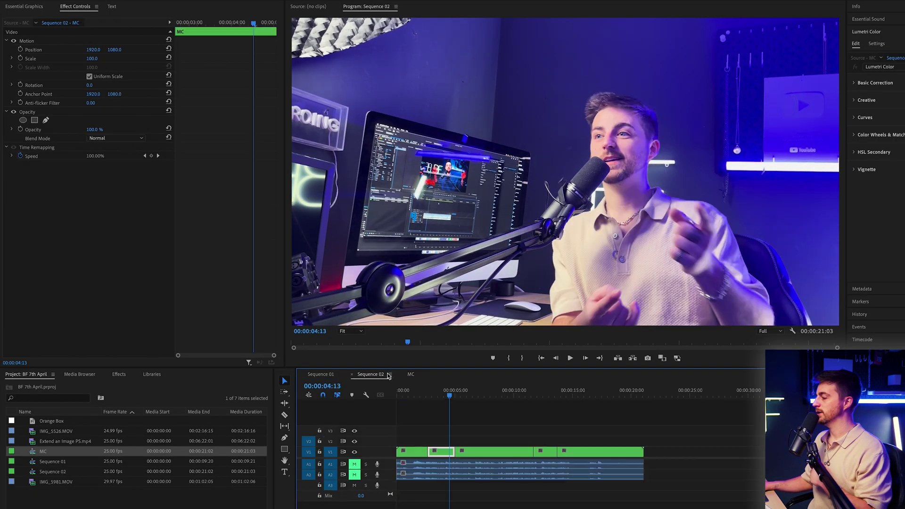
{"action": "left_click_drag", "start_coordinate": [649, 441], "coordinate": [406, 457]}
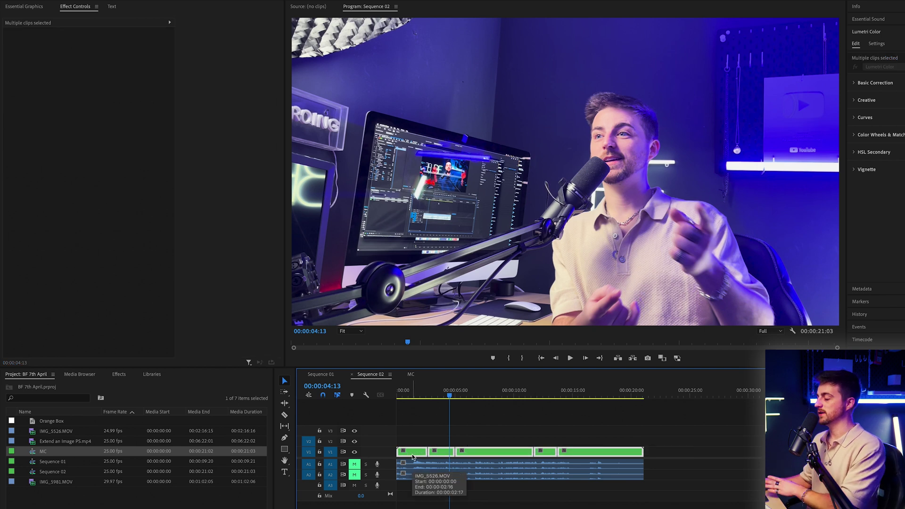
{"action": "right_click", "coordinate": [412, 457]}
{"action": "mouse_move", "coordinate": [511, 371]}
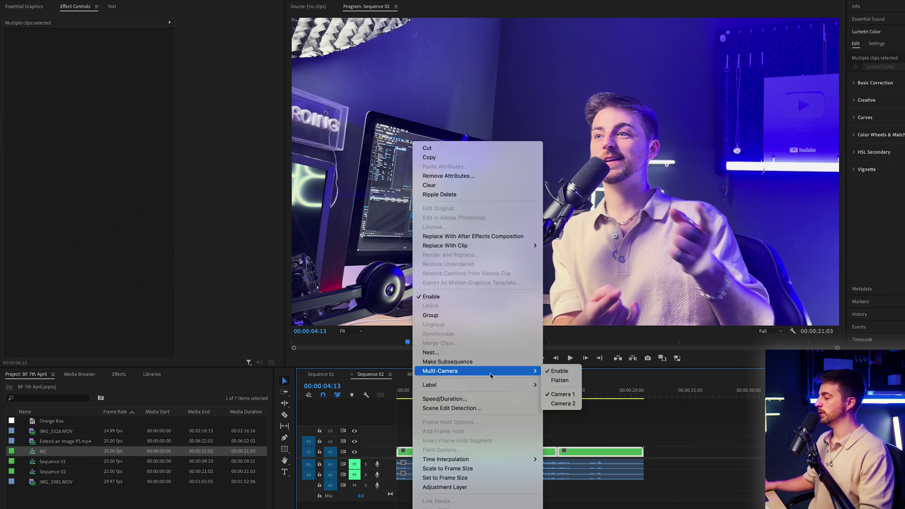
{"action": "left_click", "coordinate": [550, 380]}
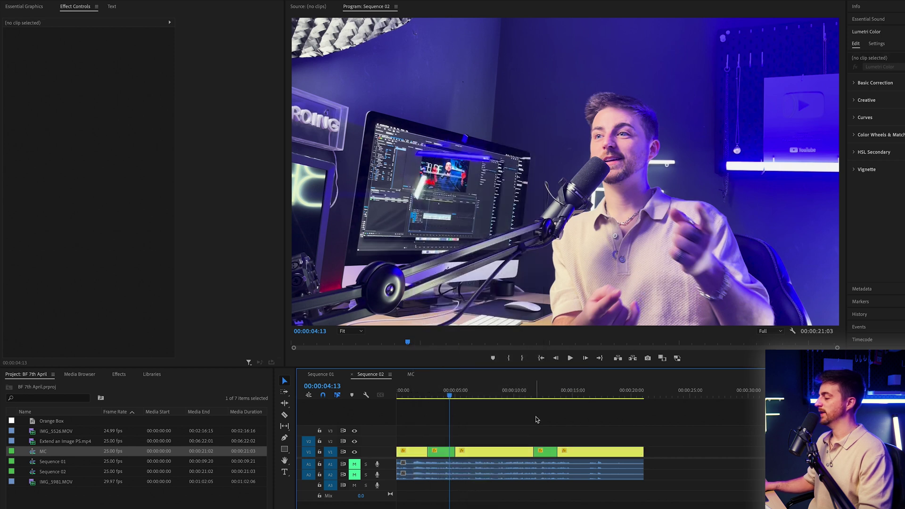
- Move both green IMG_5981.MOV segments up to track V2 and scrub through the edit
{"action": "left_click", "coordinate": [487, 391]}
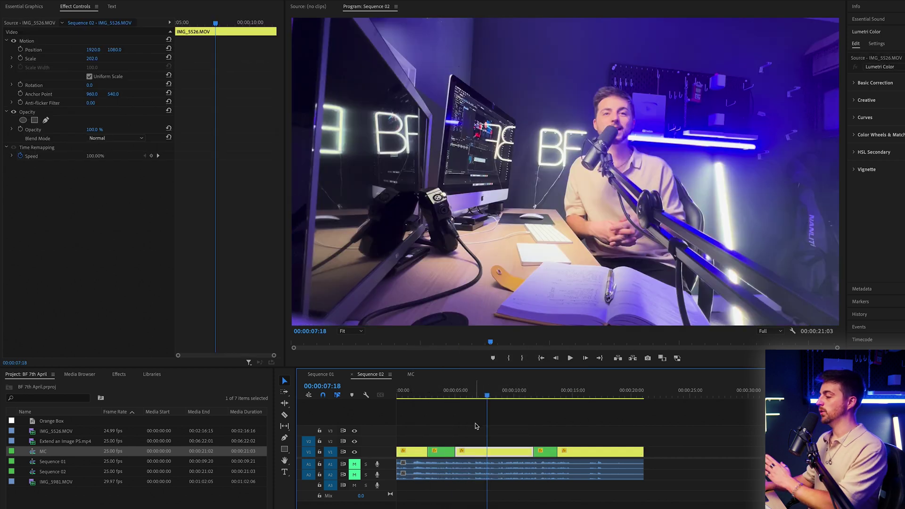
{"action": "left_click", "coordinate": [447, 394]}
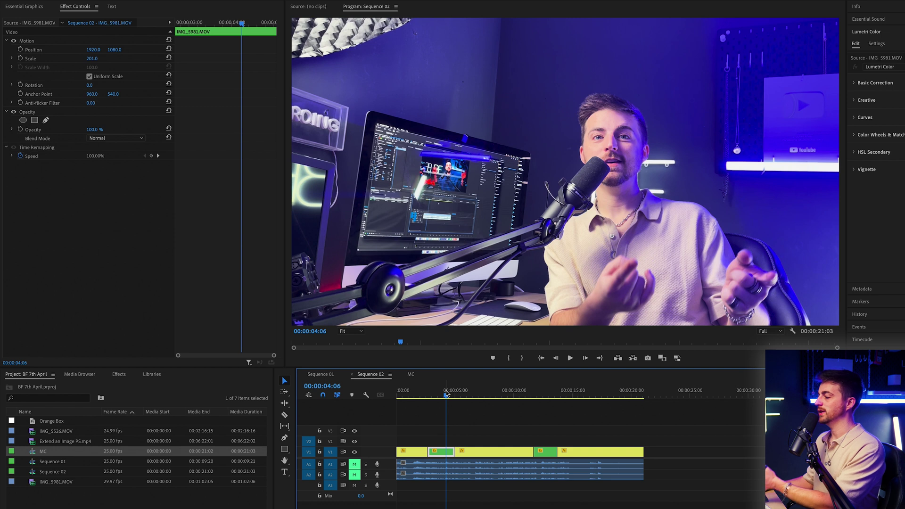
{"action": "left_click_drag", "start_coordinate": [438, 453], "coordinate": [438, 442]}
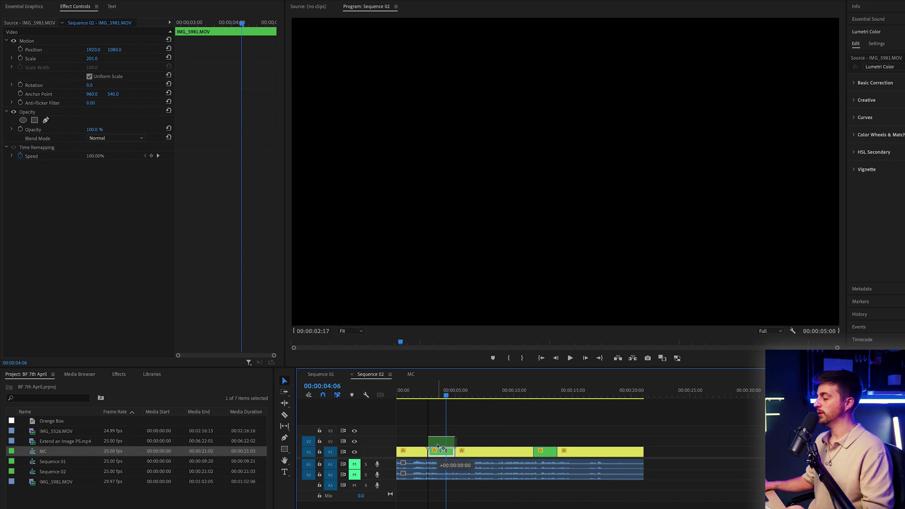
{"action": "left_click_drag", "start_coordinate": [553, 452], "coordinate": [553, 441]}
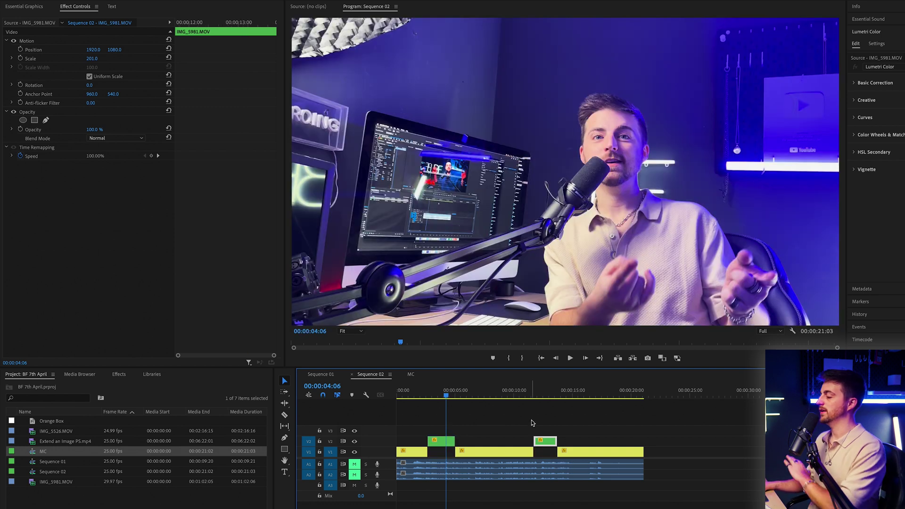
{"action": "left_click", "coordinate": [418, 391]}
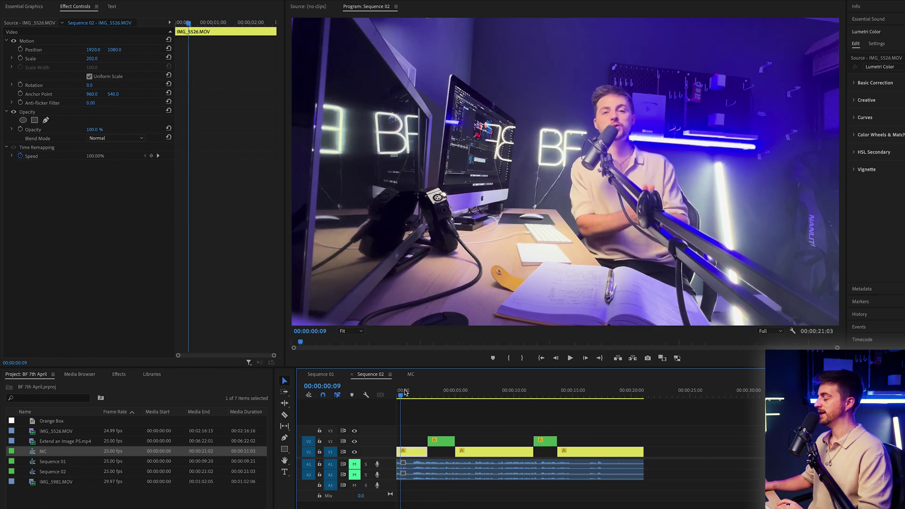
{"action": "left_click_drag", "start_coordinate": [419, 393], "coordinate": [548, 400]}
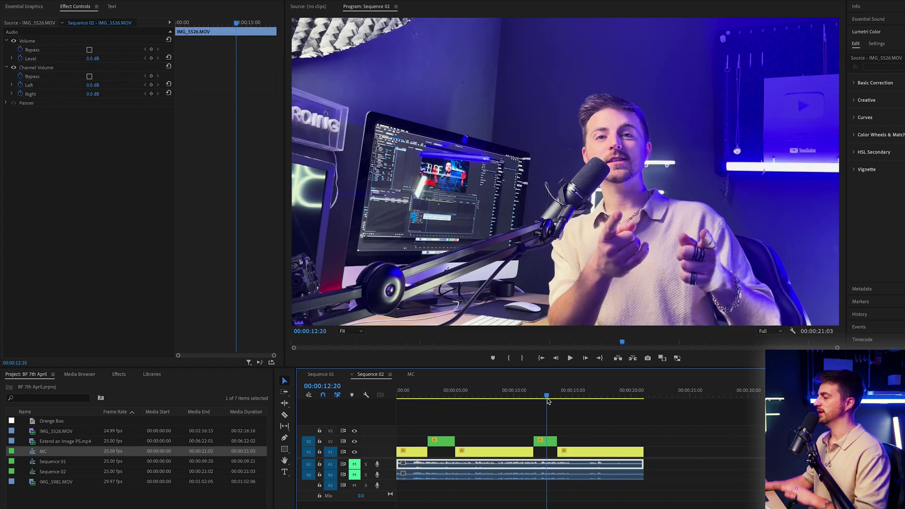
- Keyframe Position and Scale on the first V2 clip from 00:00:02:17 for a zoom-in, and apply the same motion to the second V2 clip
{"action": "left_click", "coordinate": [438, 443]}
{"action": "left_click_drag", "start_coordinate": [202, 22], "coordinate": [177, 22]}
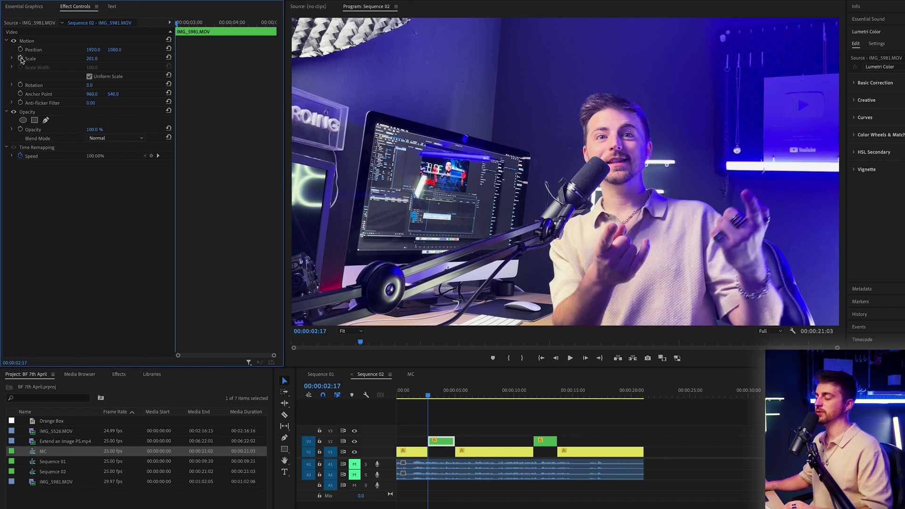
{"action": "key", "text": "space"}
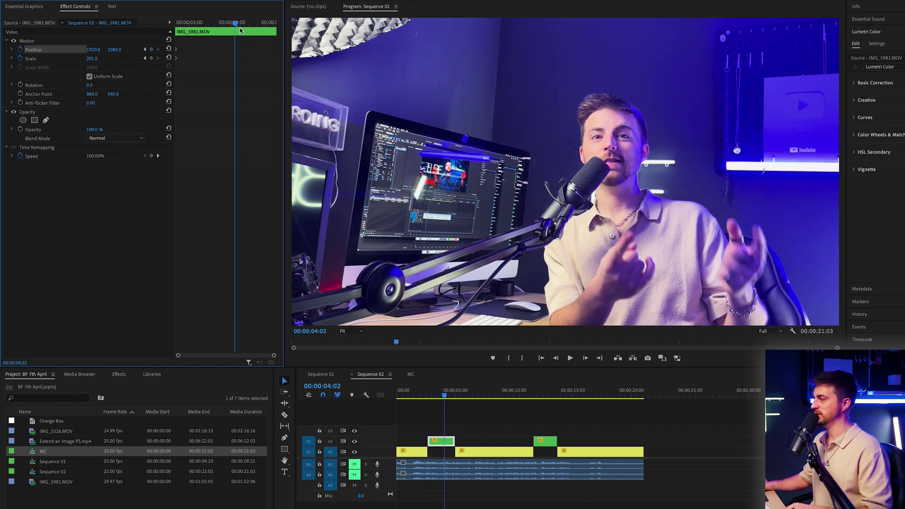
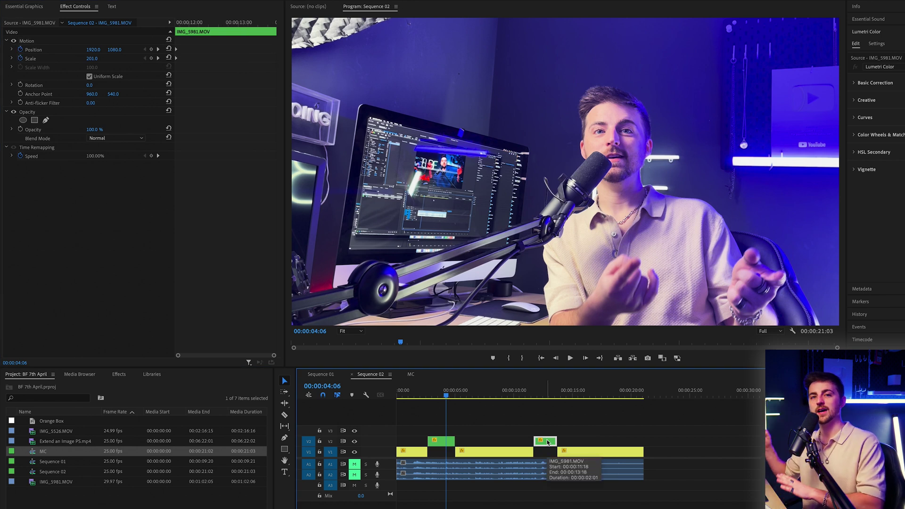
{"action": "key", "text": "space"}
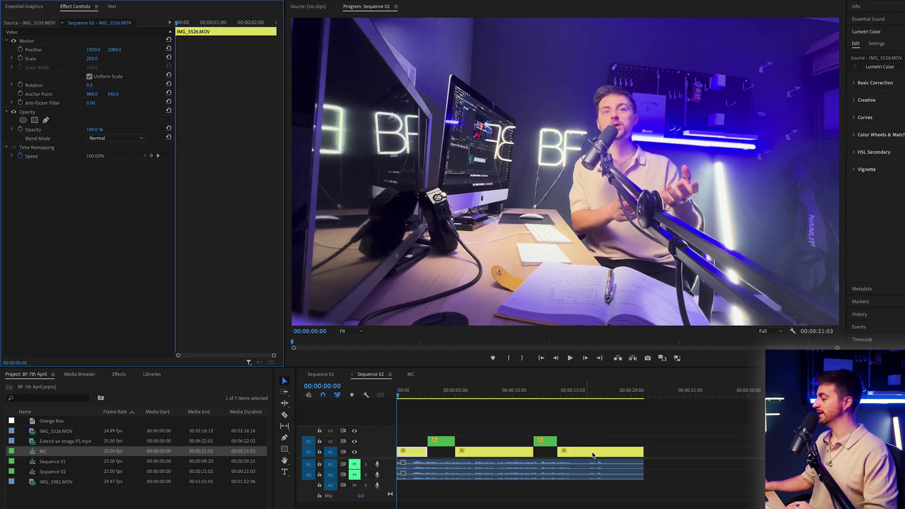
- At the start of the last V1 clip, set its Scale to 224 and horizontal Position to 2122
{"action": "left_click", "coordinate": [593, 454]}
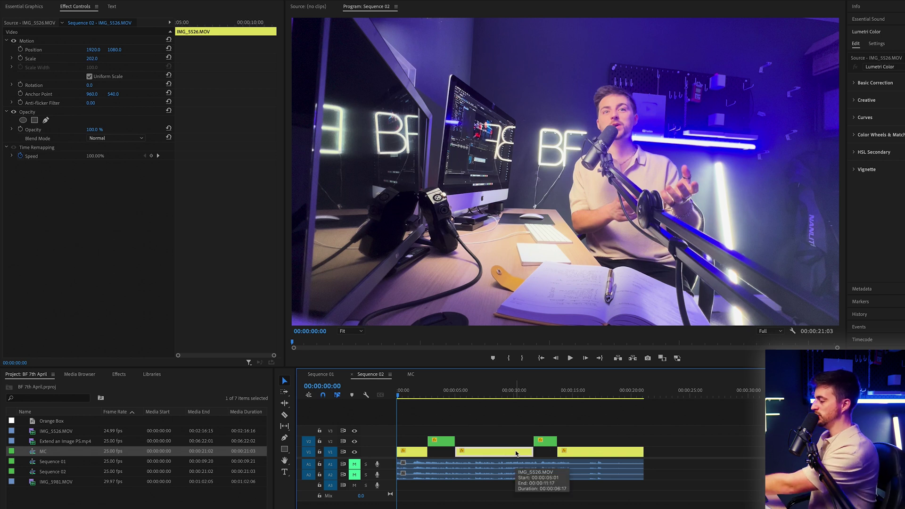
{"action": "left_click", "coordinate": [597, 455]}
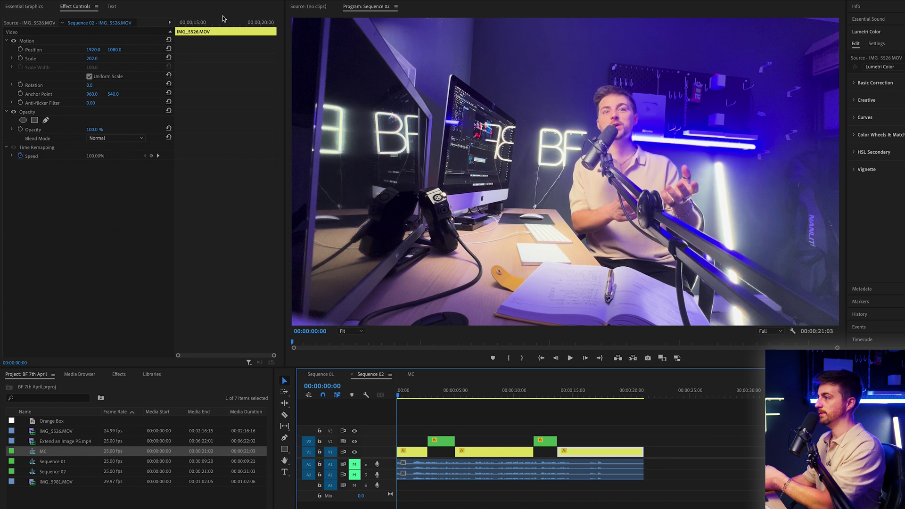
{"action": "left_click_drag", "start_coordinate": [220, 24], "coordinate": [176, 23]}
{"action": "left_click_drag", "start_coordinate": [92, 58], "coordinate": [123, 50]}
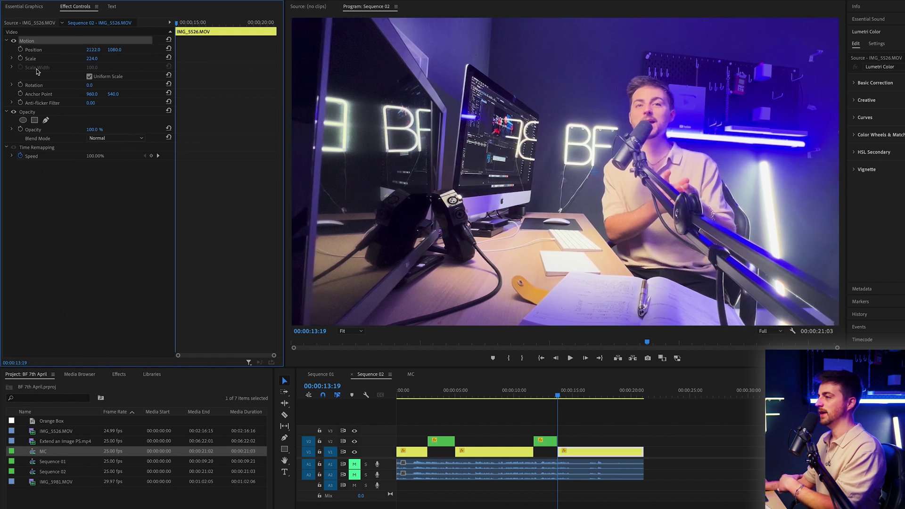
- Keyframe the last V1 clip's horizontal Position from its start to 1698 at 00:00:19:24, and shift that second keyframe to the clip's end
{"action": "left_click", "coordinate": [21, 49]}
{"action": "left_click_drag", "start_coordinate": [182, 23], "coordinate": [260, 24]}
{"action": "left_click_drag", "start_coordinate": [87, 50], "coordinate": [40, 50]}
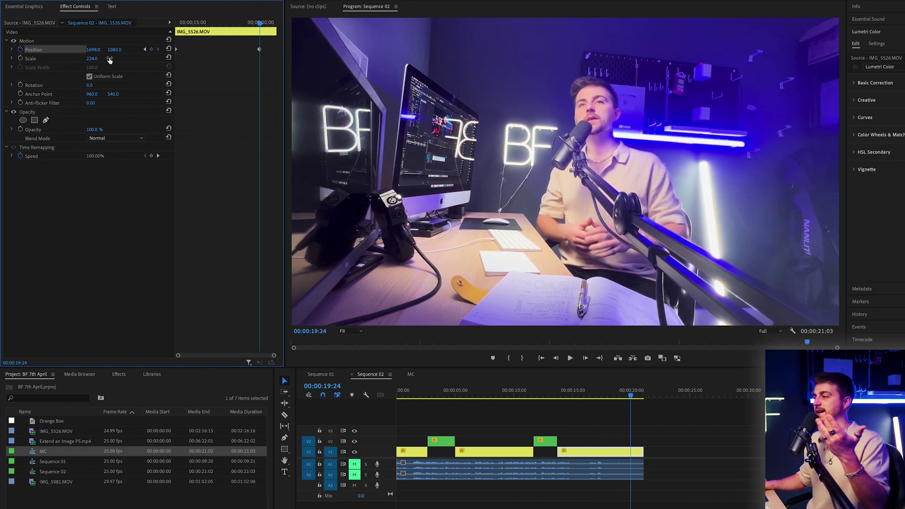
{"action": "left_click_drag", "start_coordinate": [260, 49], "coordinate": [307, 51]}
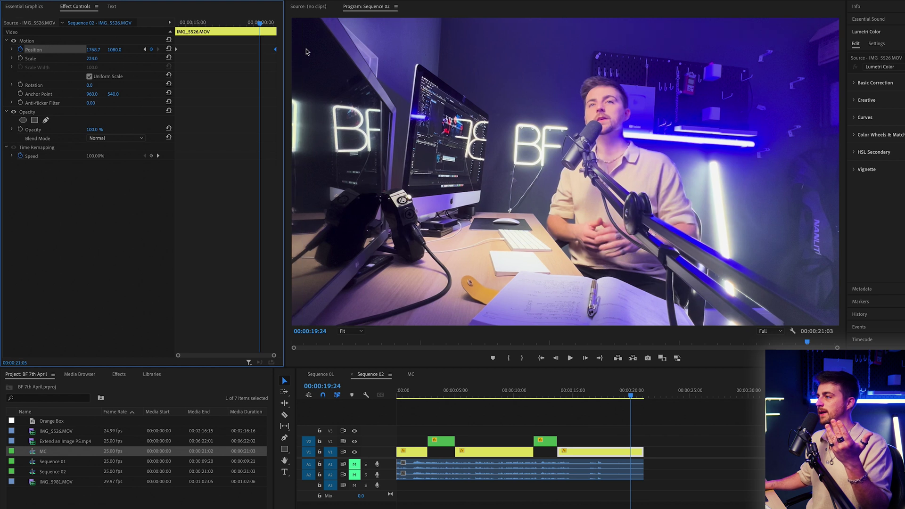
- Copy the last V1 clip's Motion settings onto all the yellow V1 clips and play the sequence from the start
{"action": "left_click", "coordinate": [34, 42]}
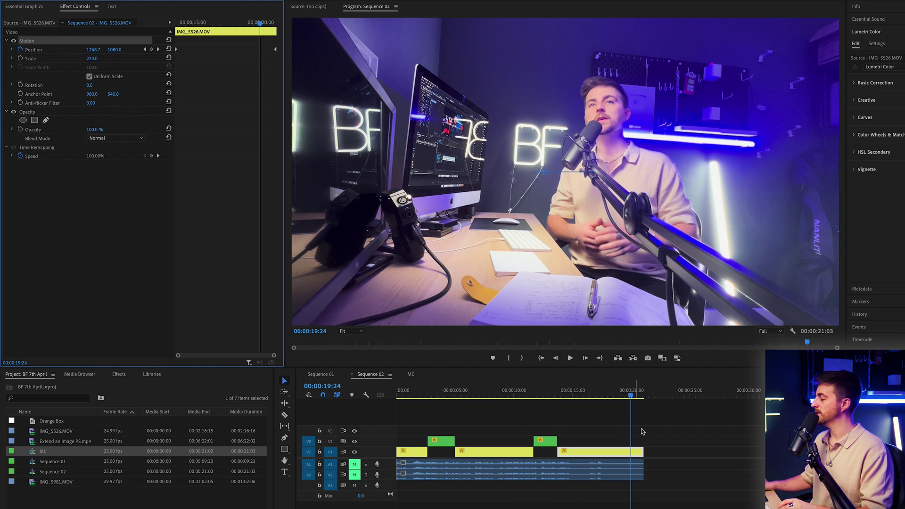
{"action": "left_click_drag", "start_coordinate": [687, 455], "coordinate": [415, 453]}
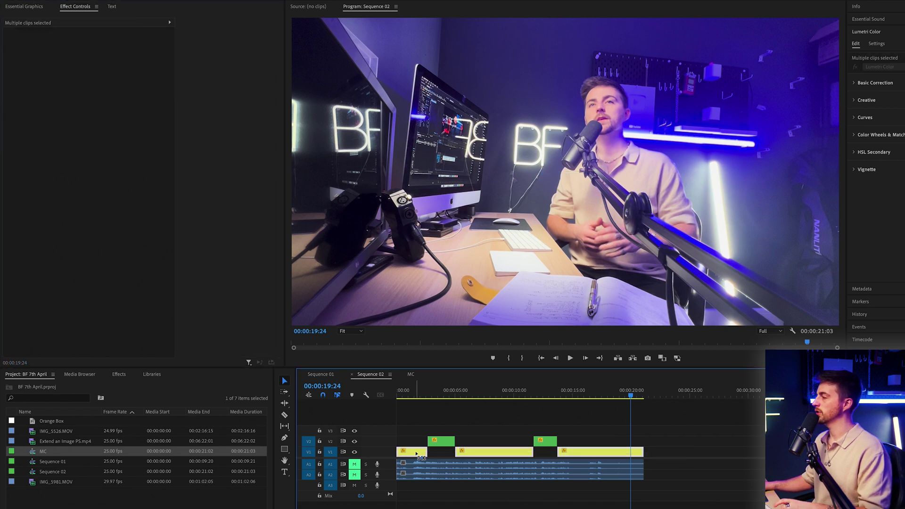
{"action": "key", "text": "Home"}
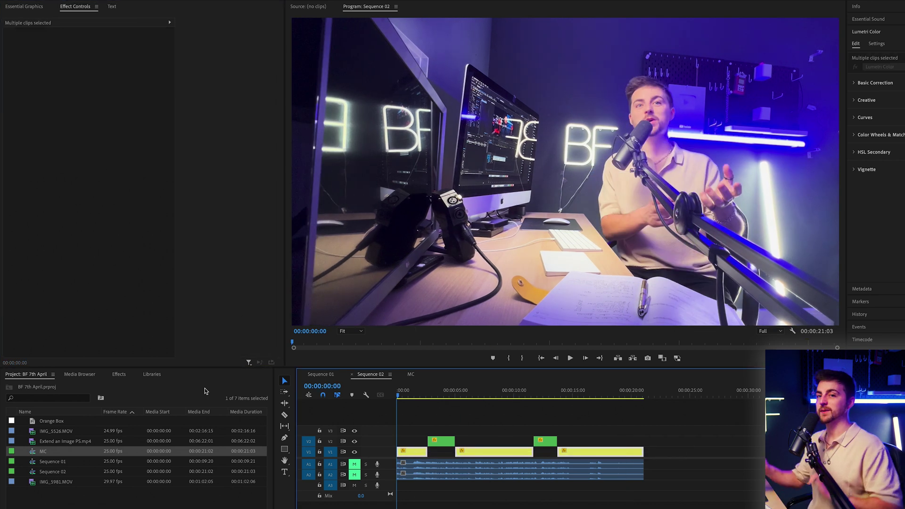
{"action": "key", "text": "space"}
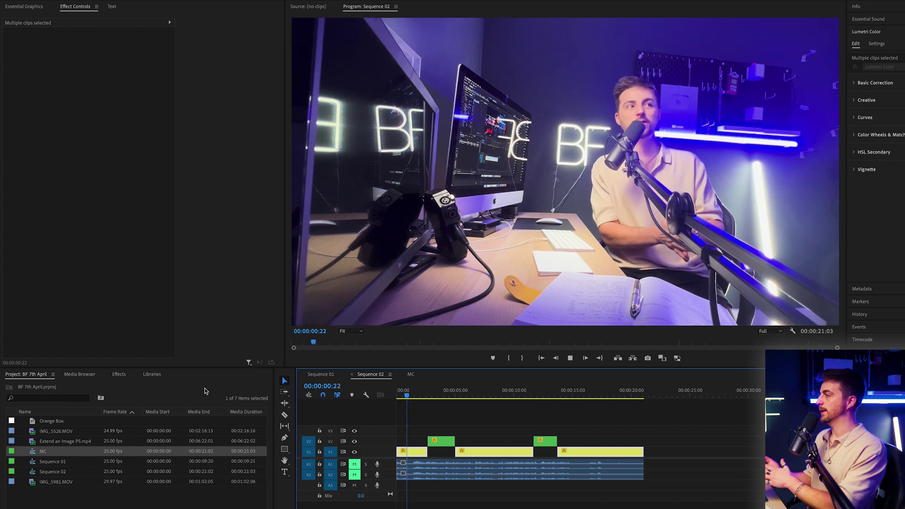